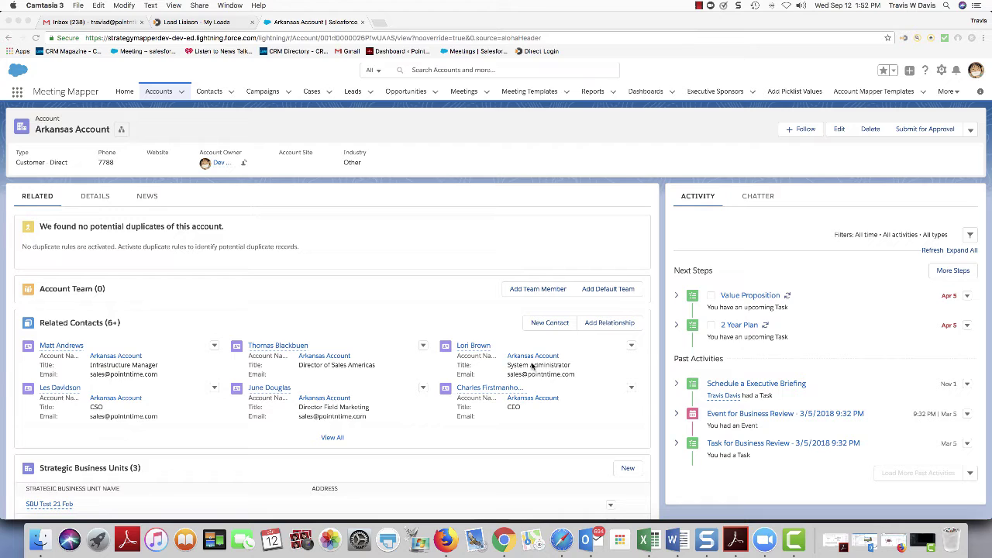
# Open the Org Map for the Arkansas Account.
pyautogui.click(972, 131)
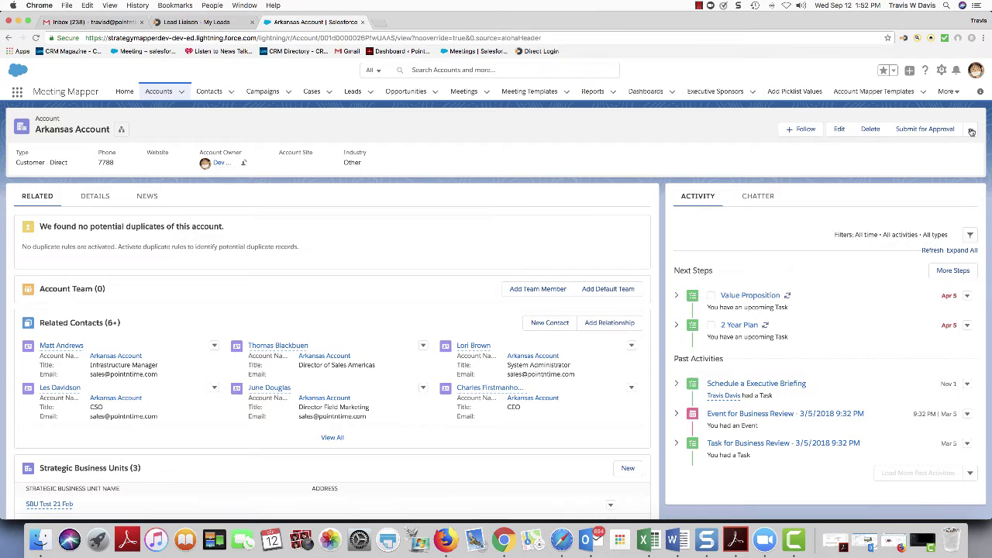
pyautogui.click(971, 132)
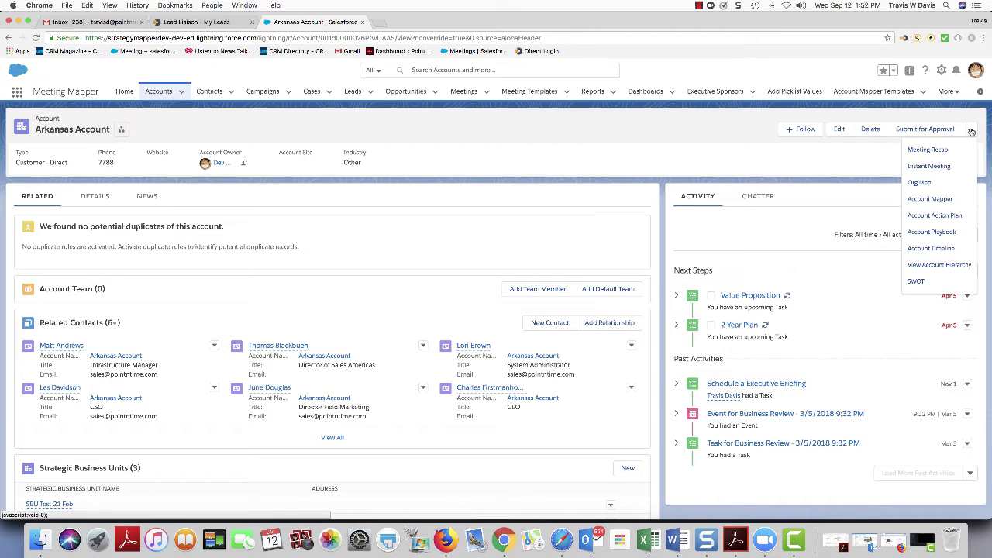
pyautogui.click(919, 183)
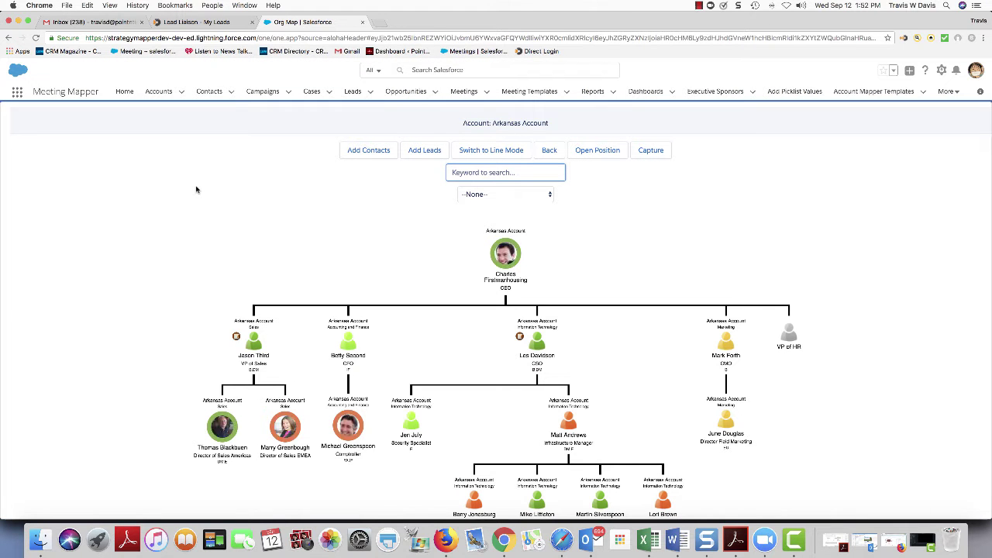
# Add the second available contact to the org map and place it under the Director of Sales Americas.
pyautogui.click(371, 151)
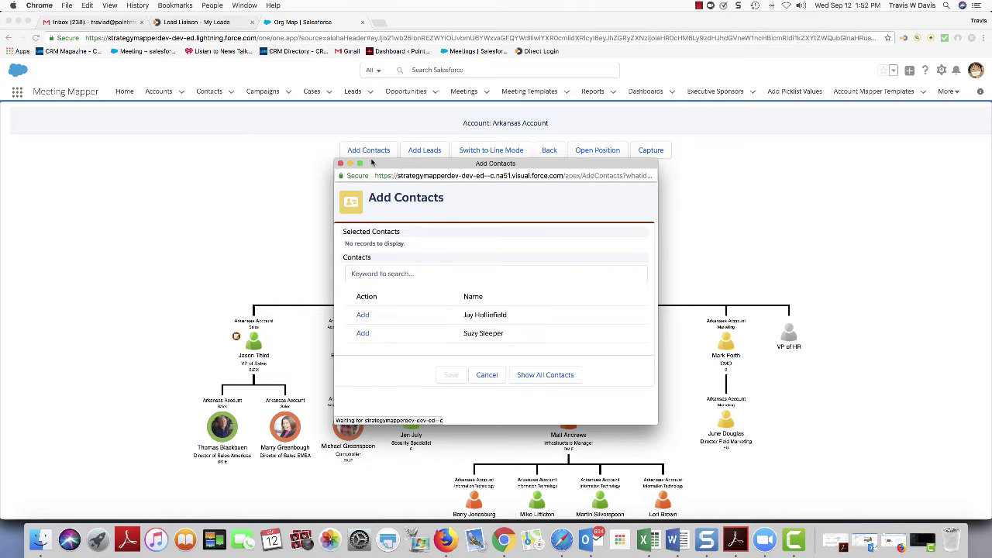
pyautogui.click(362, 335)
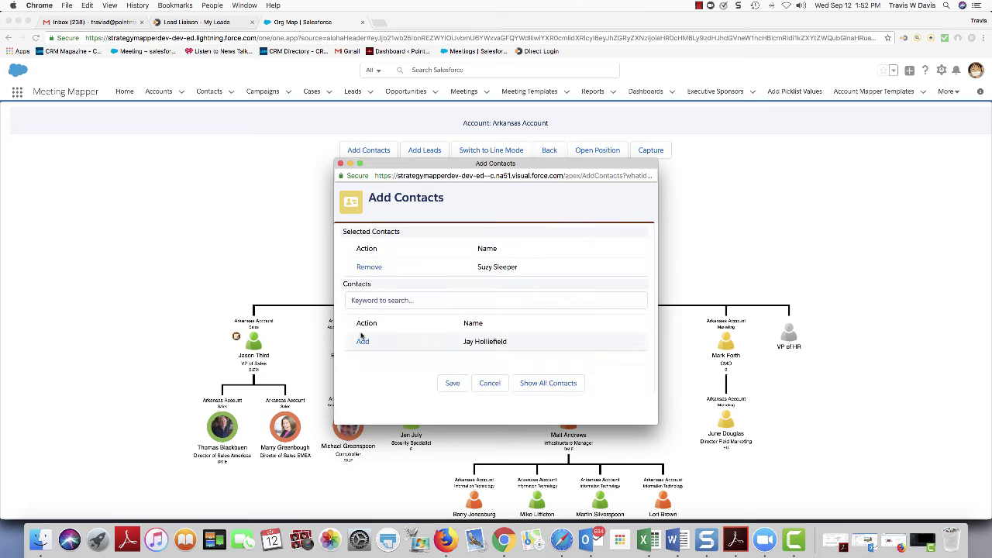
pyautogui.click(453, 384)
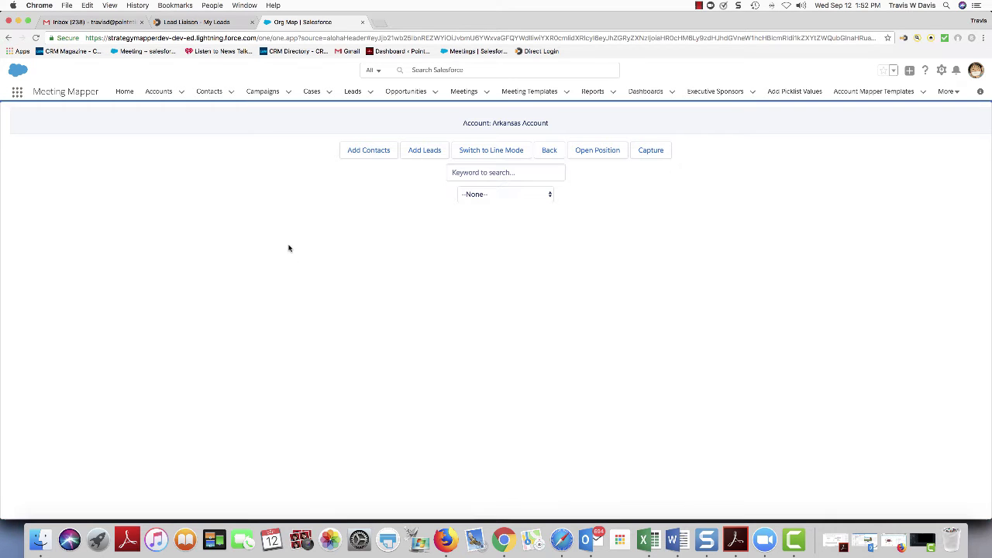
pyautogui.scroll(-3, 299, 257)
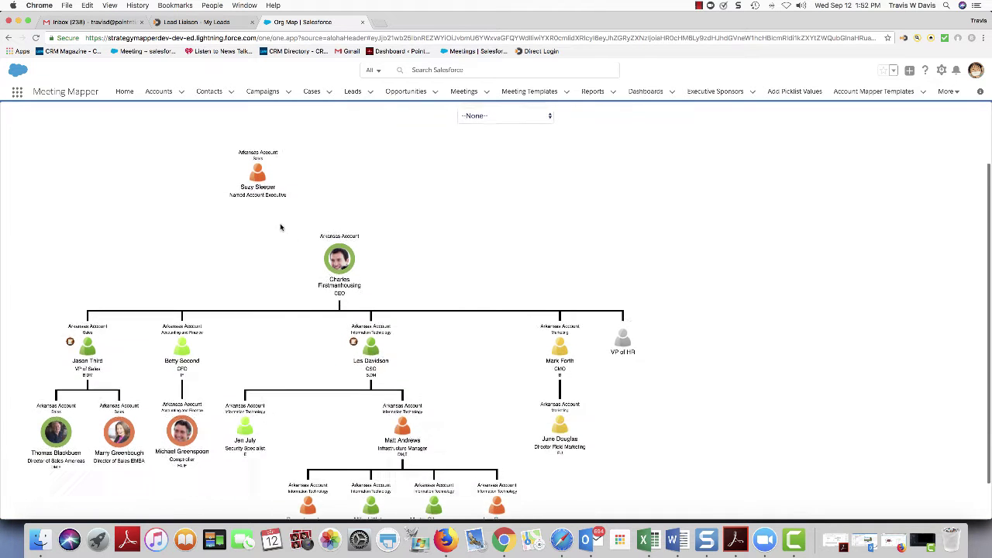
pyautogui.moveTo(256, 163); pyautogui.dragTo(59, 428)
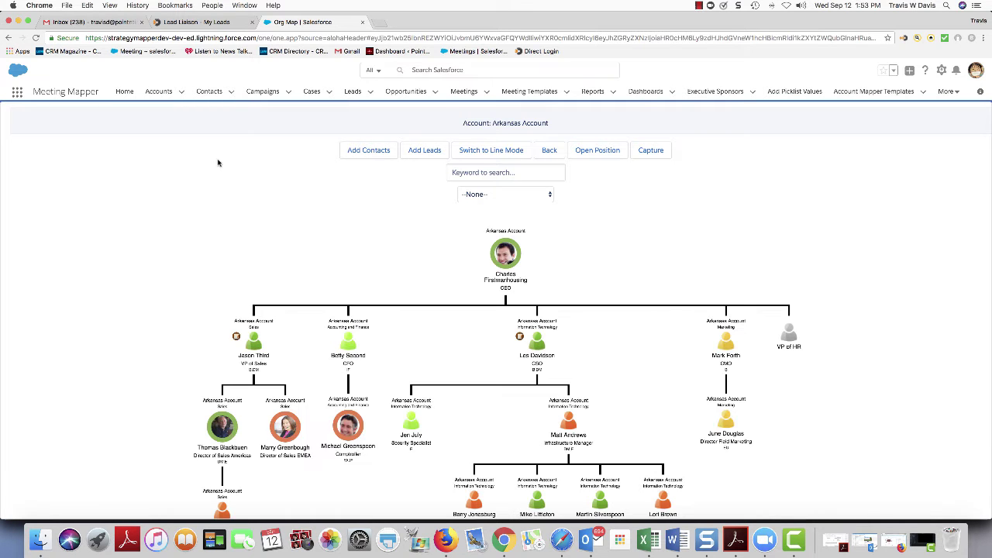
# Set the Named Account Executive's stance to For, defined as "Recommending our solution", and save it.
pyautogui.scroll(-2, 219, 160)
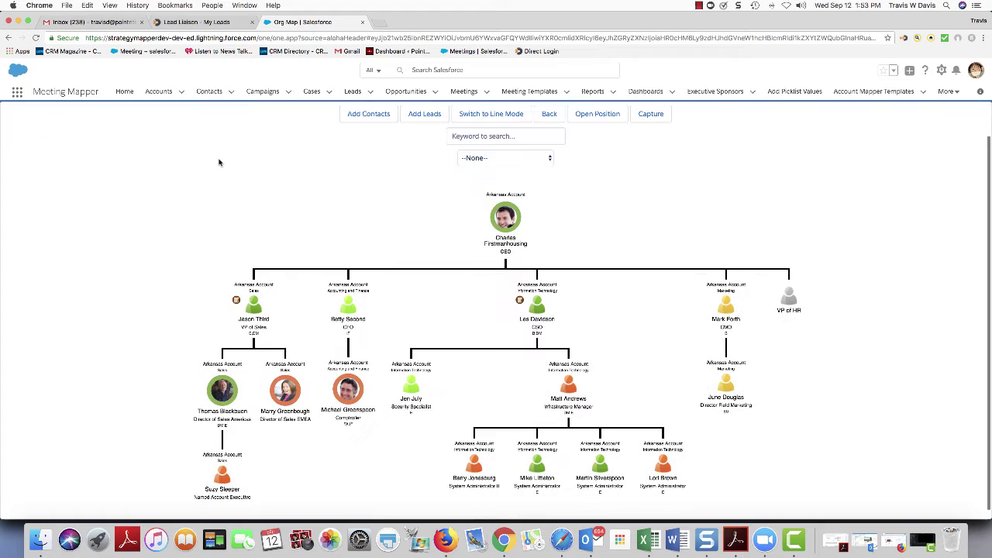
pyautogui.rightClick(222, 480)
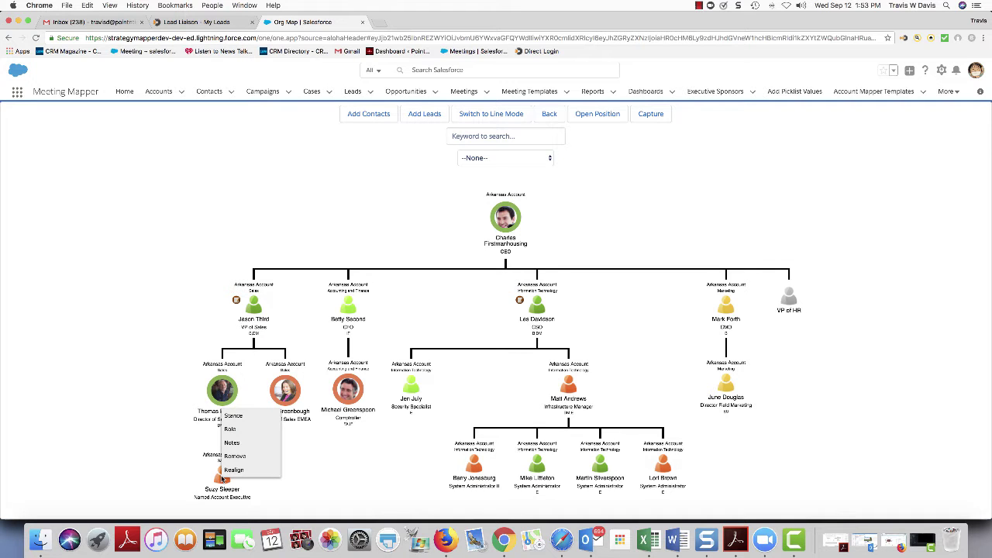
pyautogui.click(236, 417)
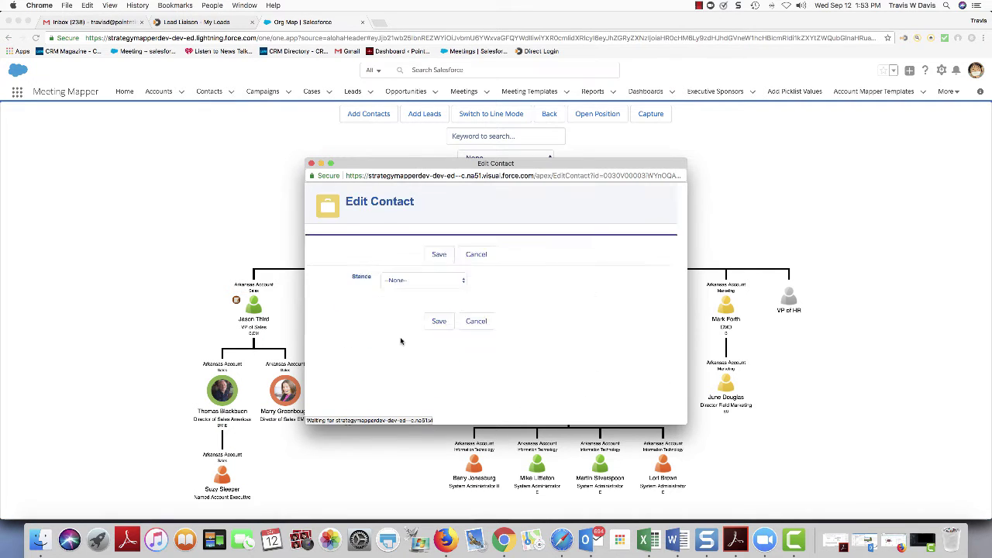
pyautogui.click(462, 282)
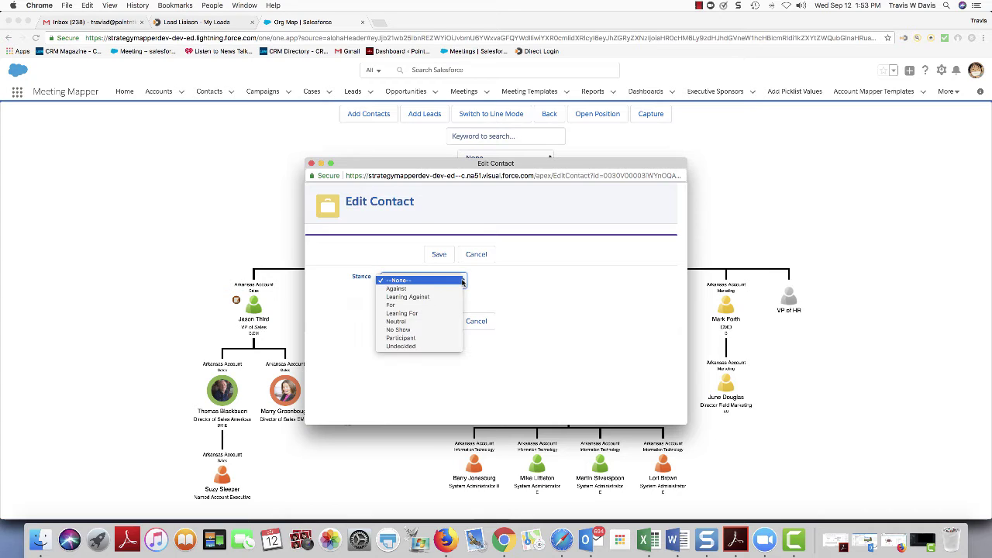
pyautogui.click(424, 307)
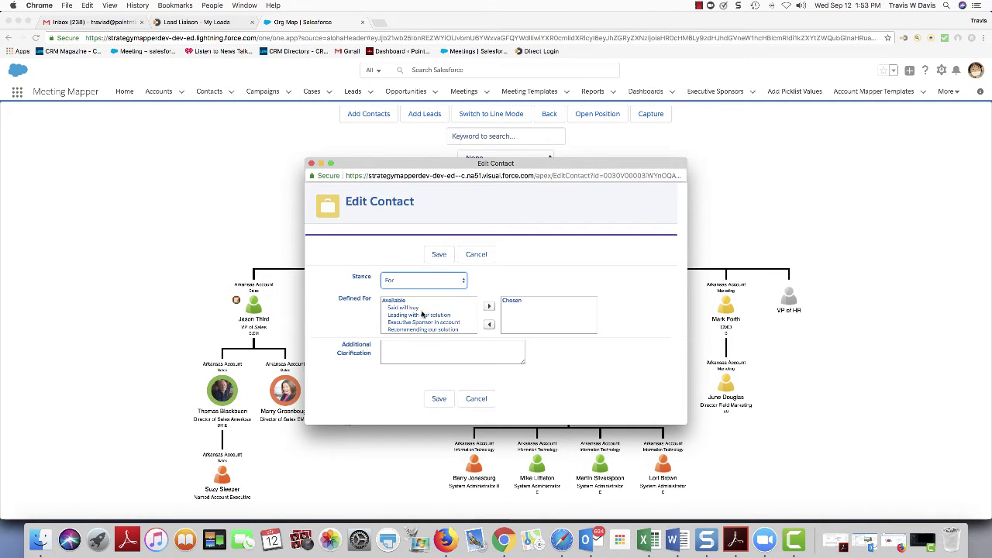
pyautogui.doubleClick(419, 329)
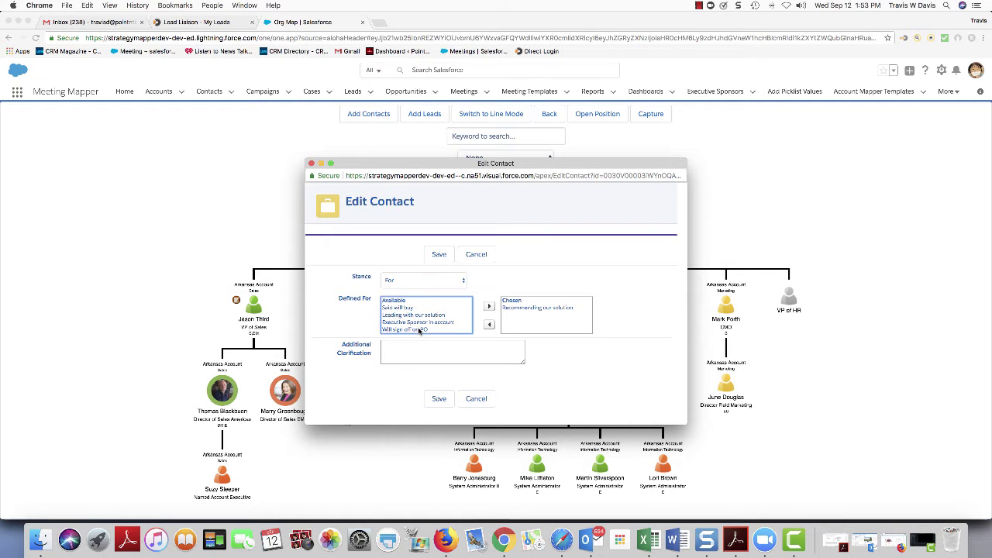
pyautogui.click(439, 257)
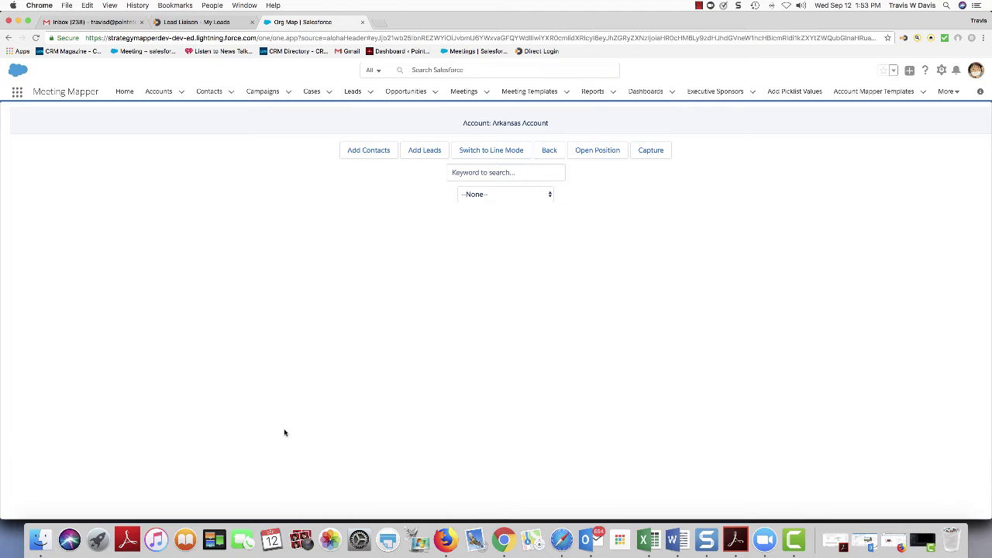
# Assign the Evaluator role to the Named Account Executive and save the contact.
pyautogui.scroll(-1, 267, 448)
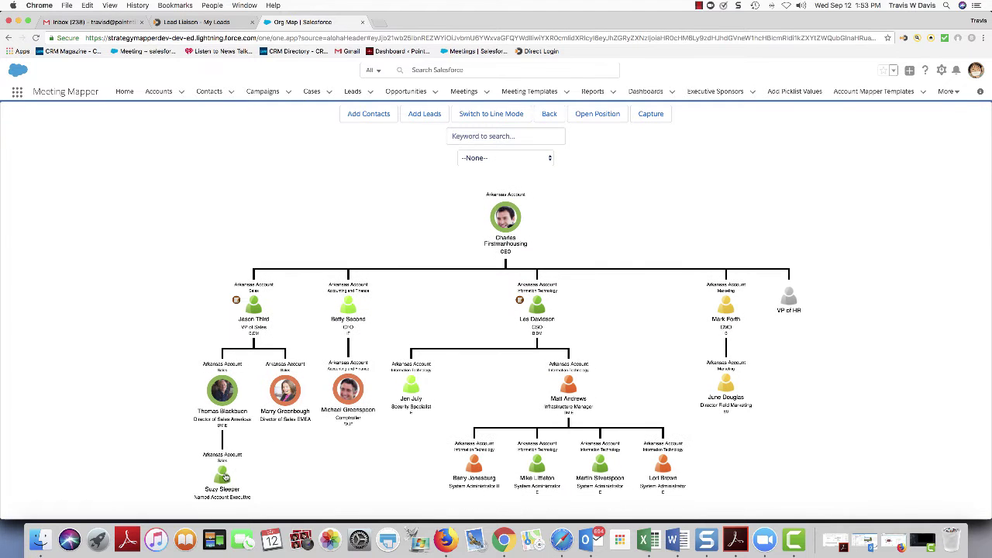
pyautogui.click(224, 477)
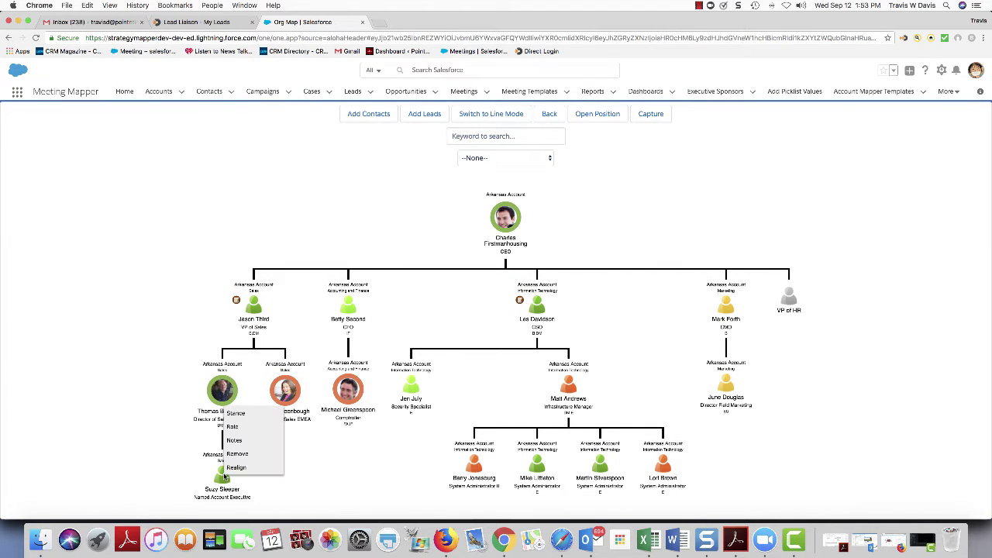
pyautogui.click(241, 431)
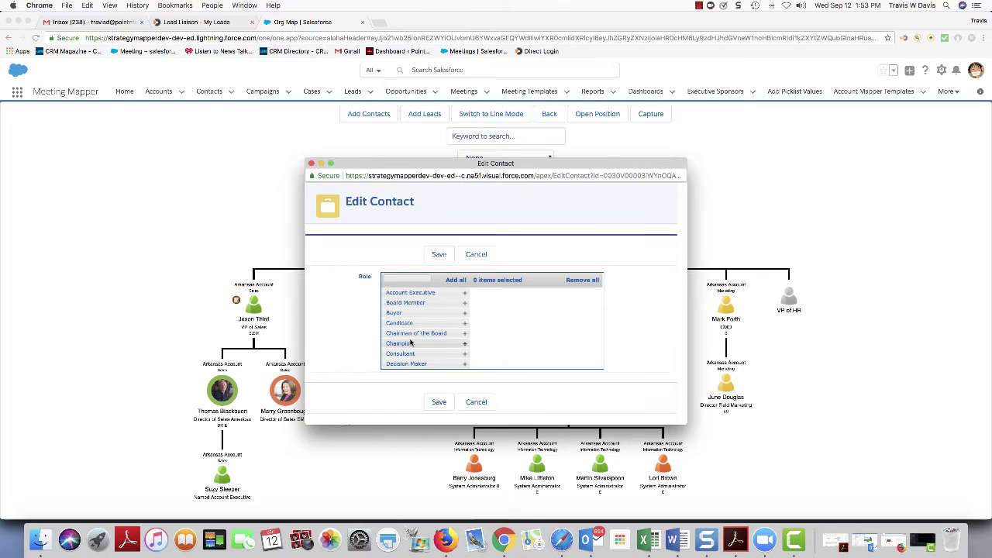
pyautogui.scroll(-4, 423, 342)
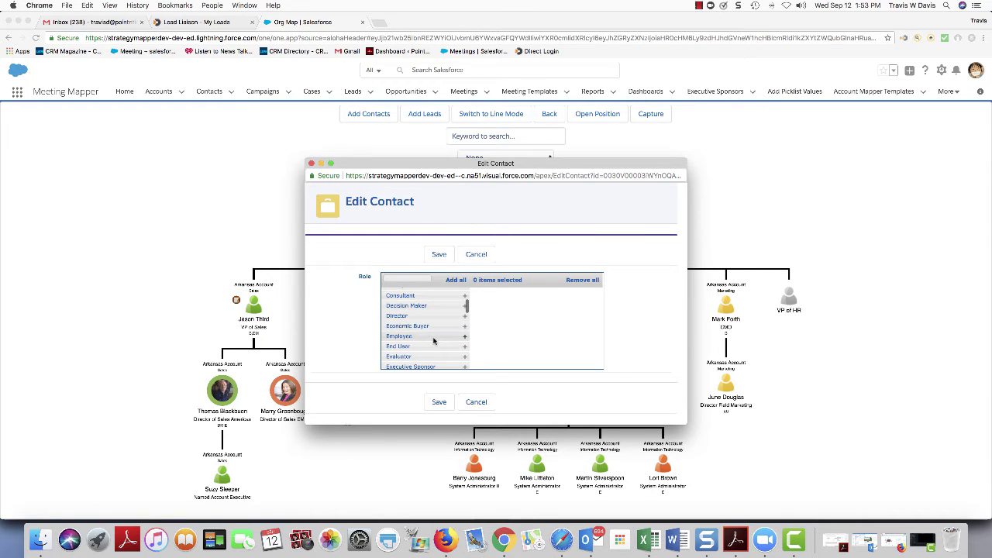
pyautogui.click(465, 357)
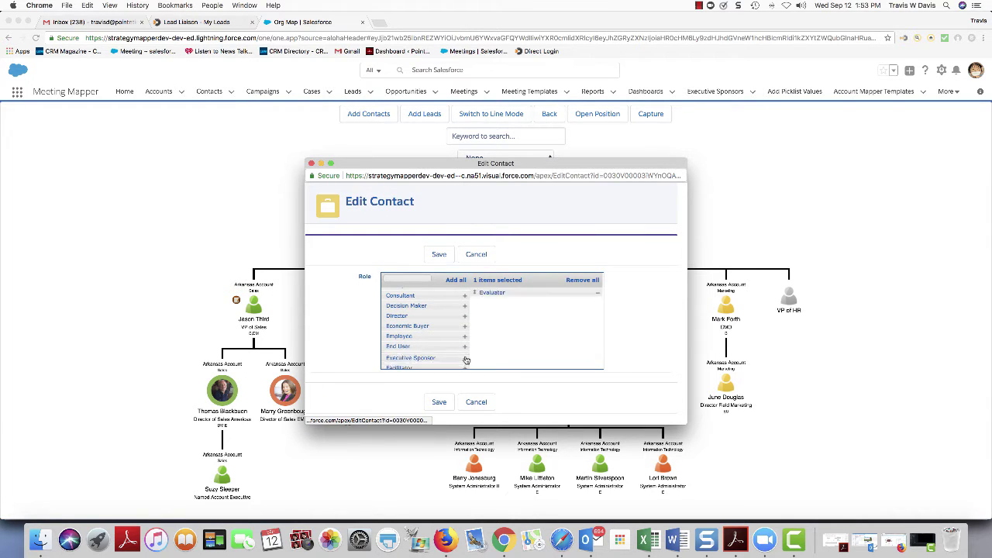
pyautogui.click(438, 255)
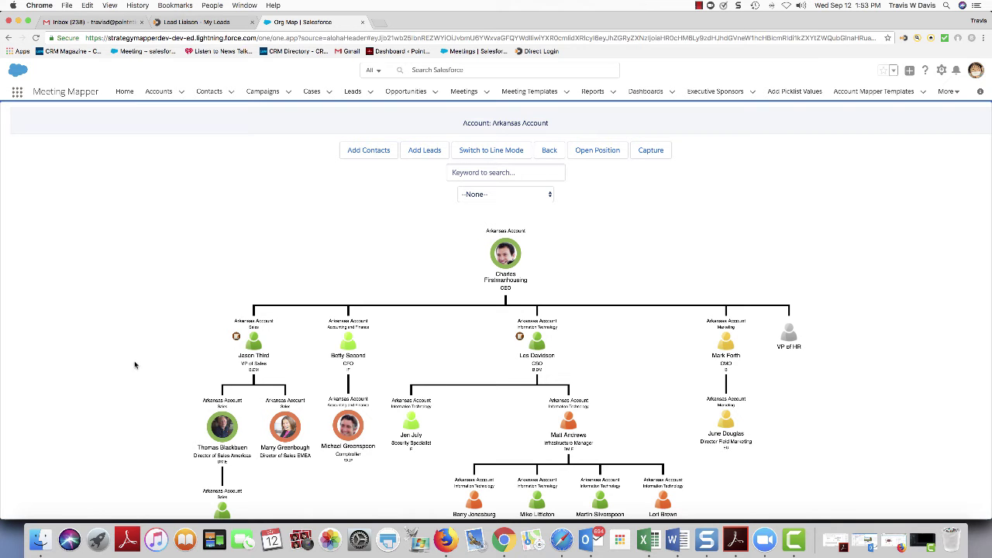
# Move the System Administrator II under the neighbouring System Administrator in Information Technology.
pyautogui.scroll(-2, 324, 384)
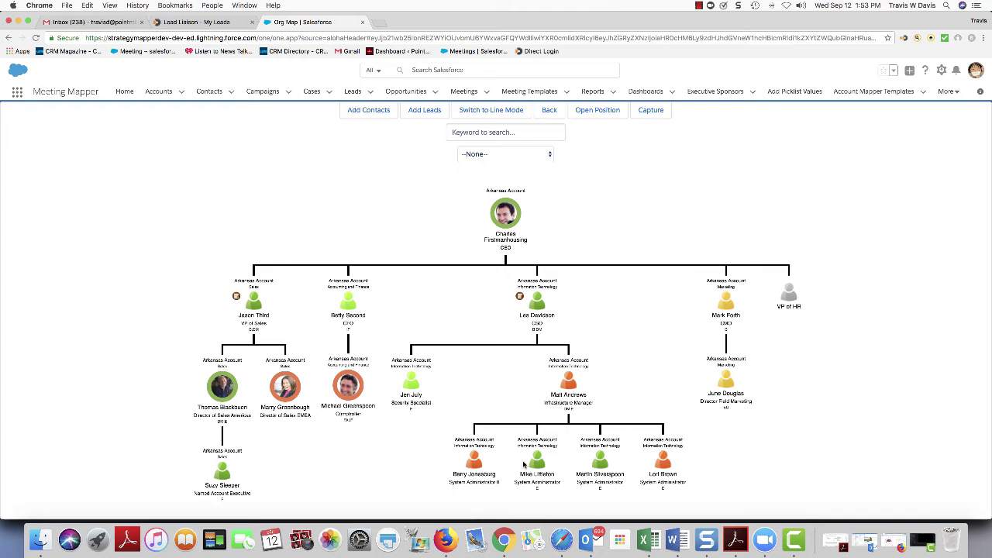
pyautogui.moveTo(482, 466); pyautogui.dragTo(545, 475)
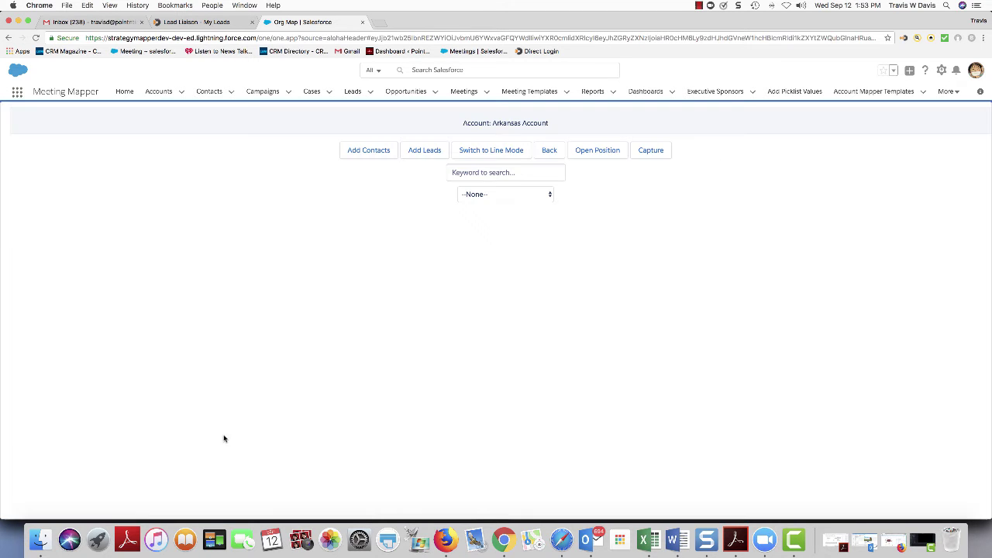
pyautogui.scroll(-3, 192, 436)
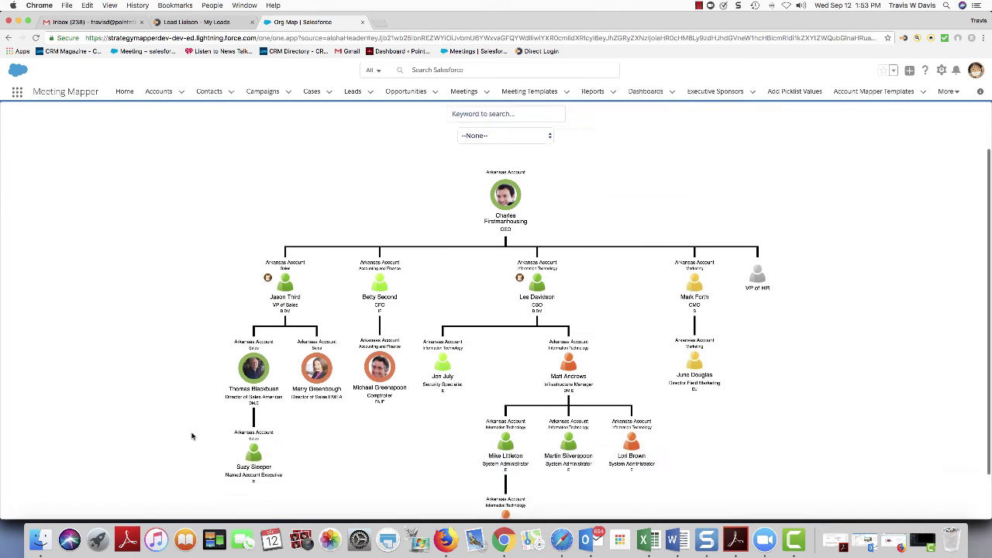
# Search the org map for the System Administrator II by the contact's first name.
pyautogui.scroll(3, 192, 435)
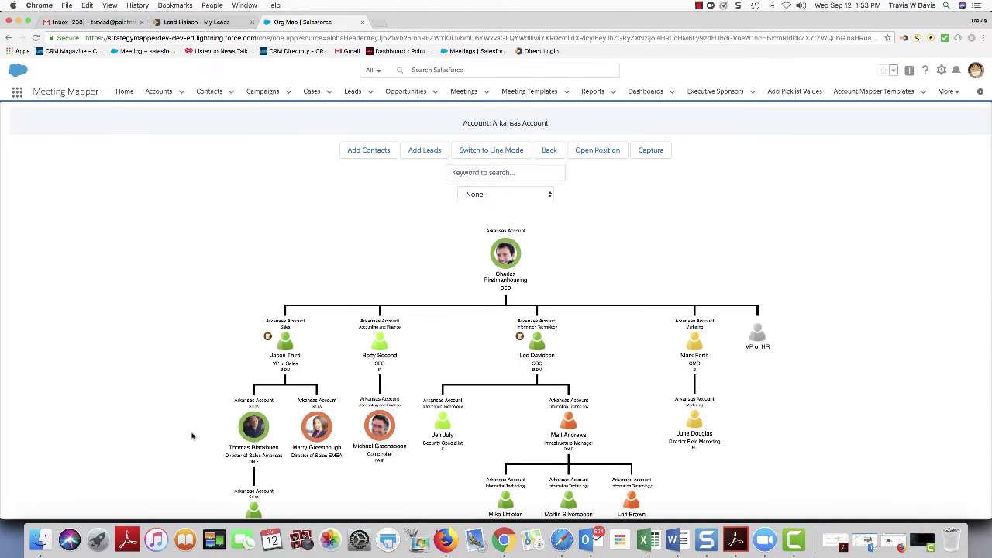
pyautogui.click(461, 174)
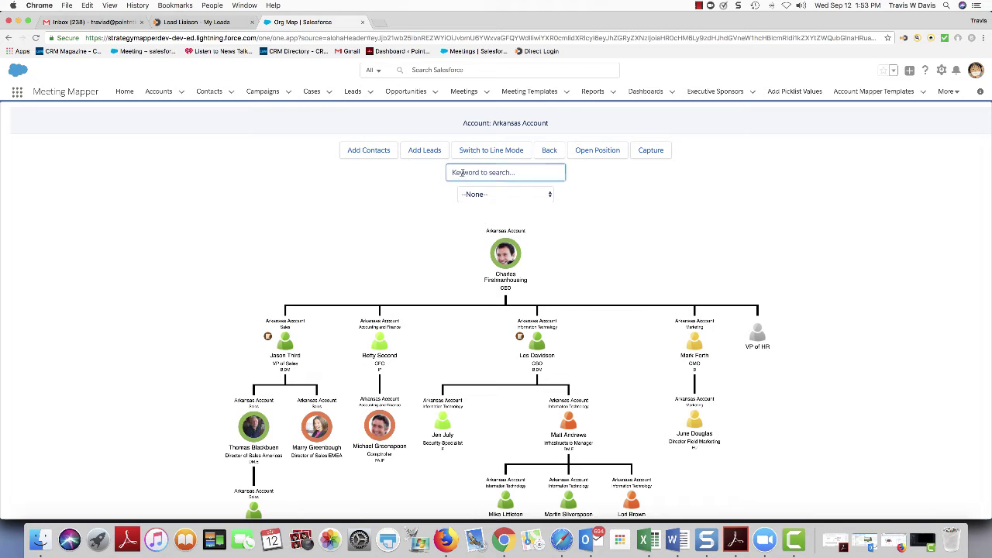
pyautogui.write('barry')
pyautogui.press('Return')
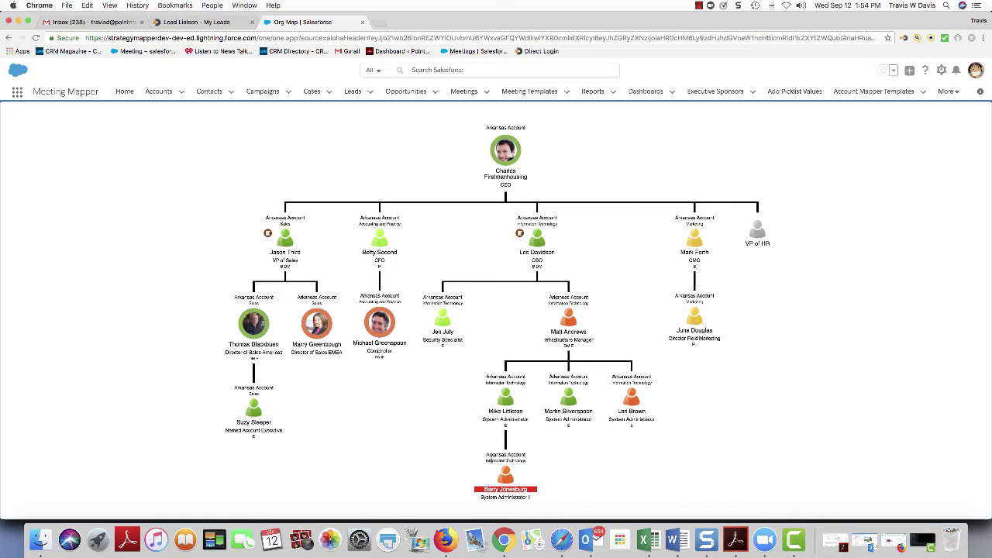
# Replace the open VP of HR position with the existing VP of HR contact, searching by the contact's first name.
pyautogui.scroll(3, 443, 301)
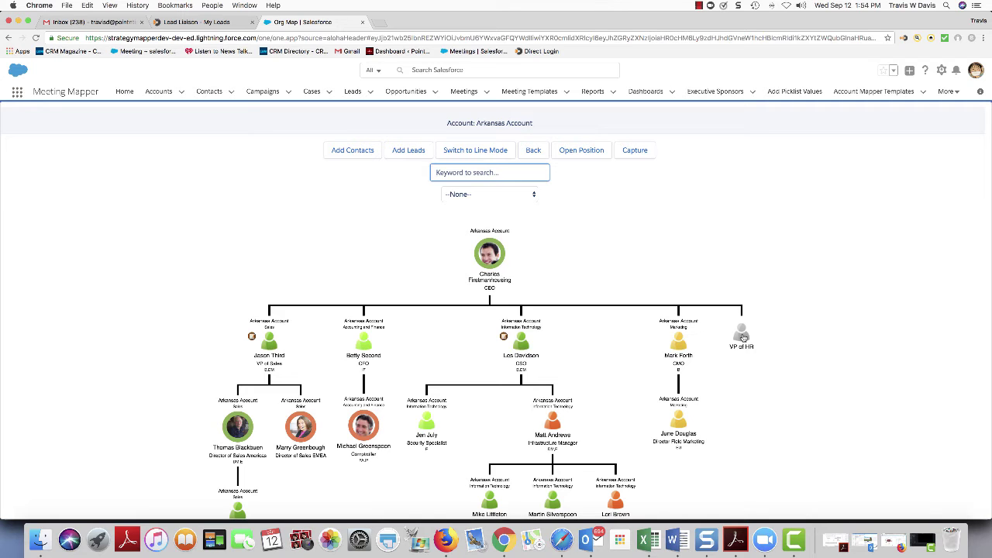
pyautogui.rightClick(743, 336)
pyautogui.click(756, 342)
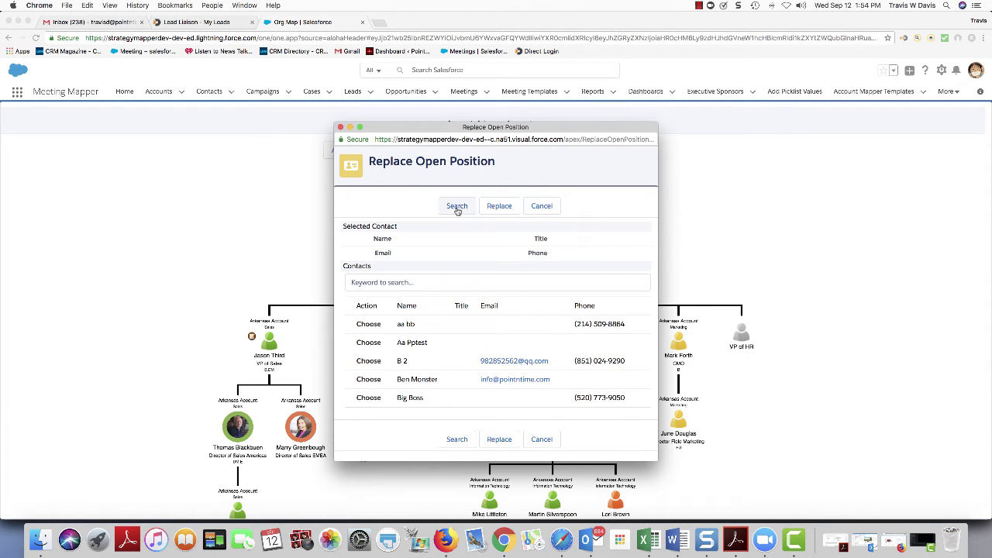
pyautogui.click(457, 282)
pyautogui.write('jay')
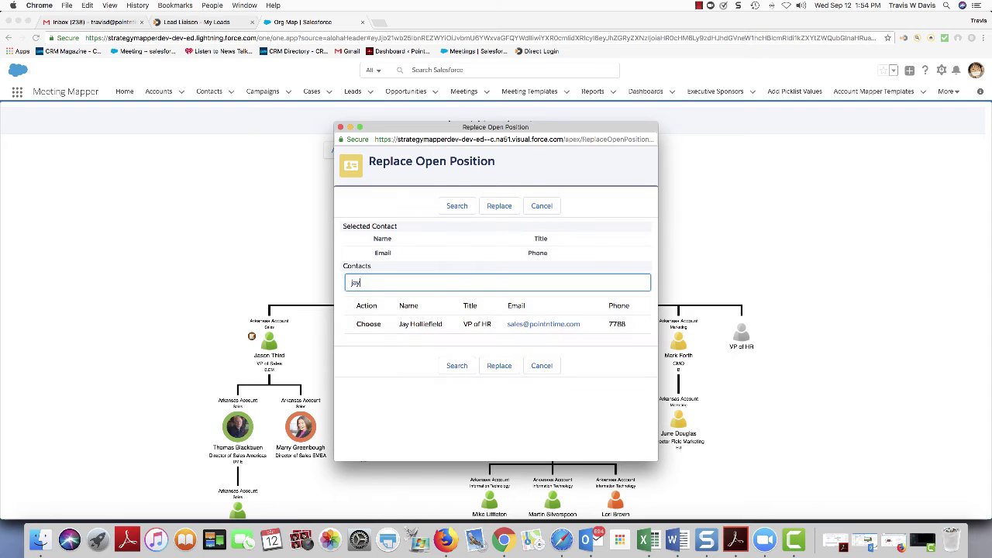
pyautogui.click(370, 325)
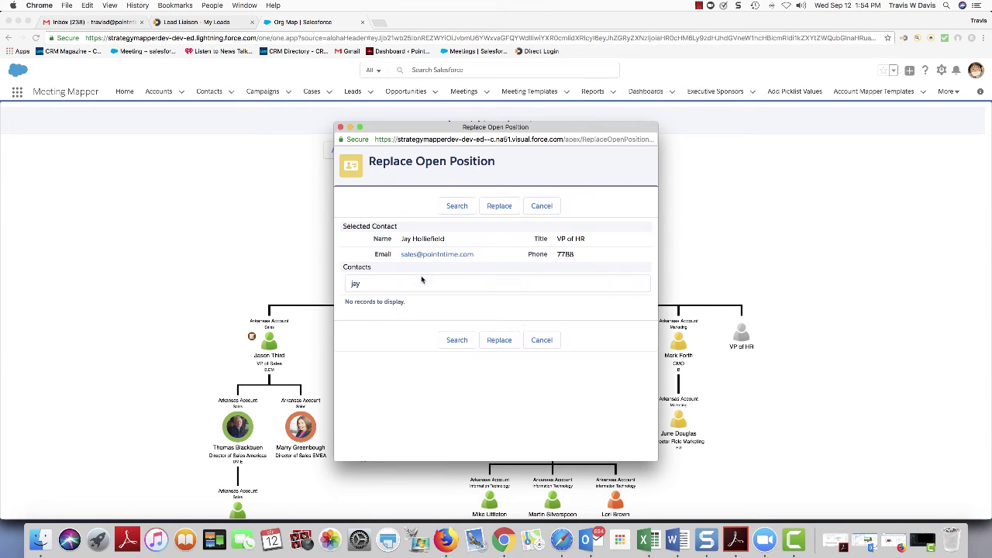
pyautogui.click(498, 207)
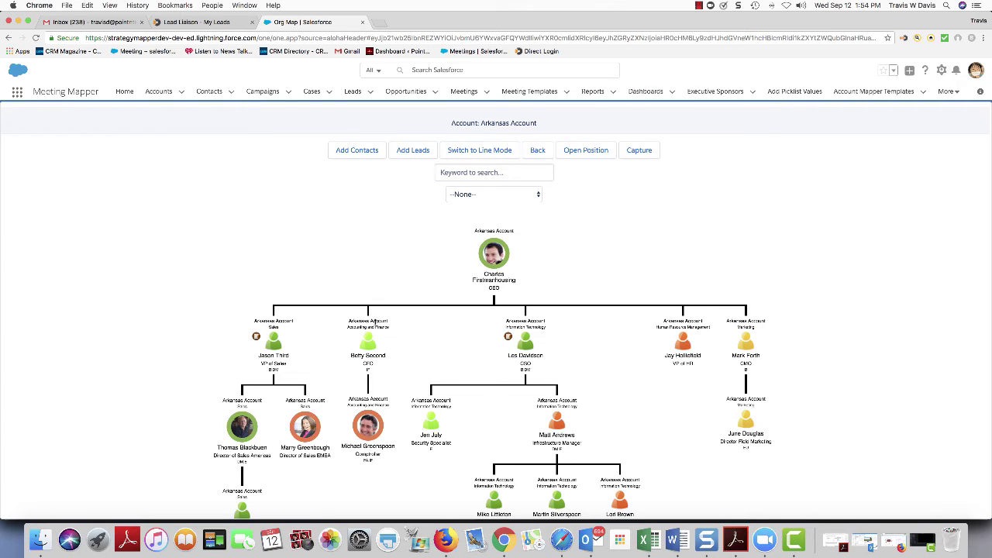
pyautogui.click(496, 262)
pyautogui.click(495, 259)
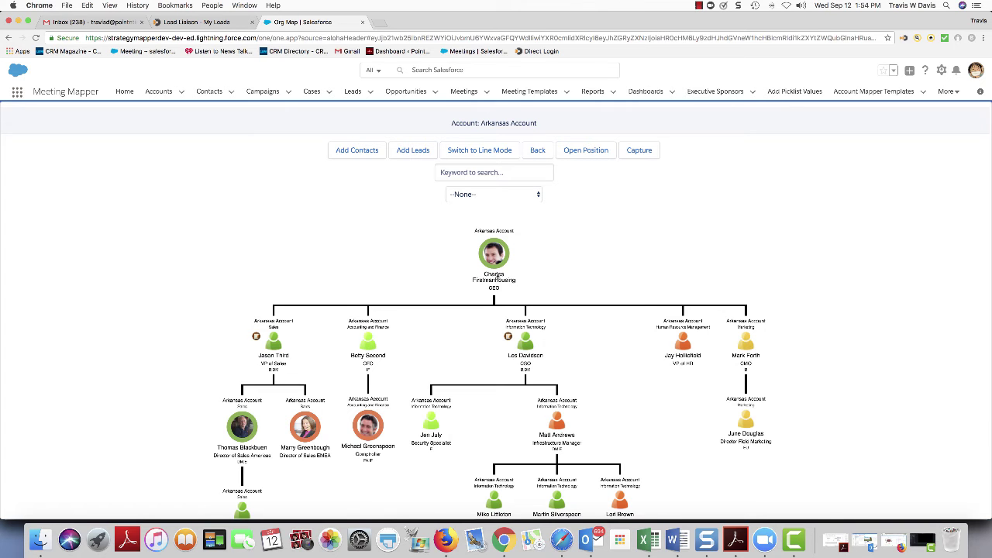
pyautogui.click(524, 347)
# Switch the org map to line mode and draw a relationship line from the Infrastructure Manager to the Director Field Marketing.
pyautogui.click(478, 152)
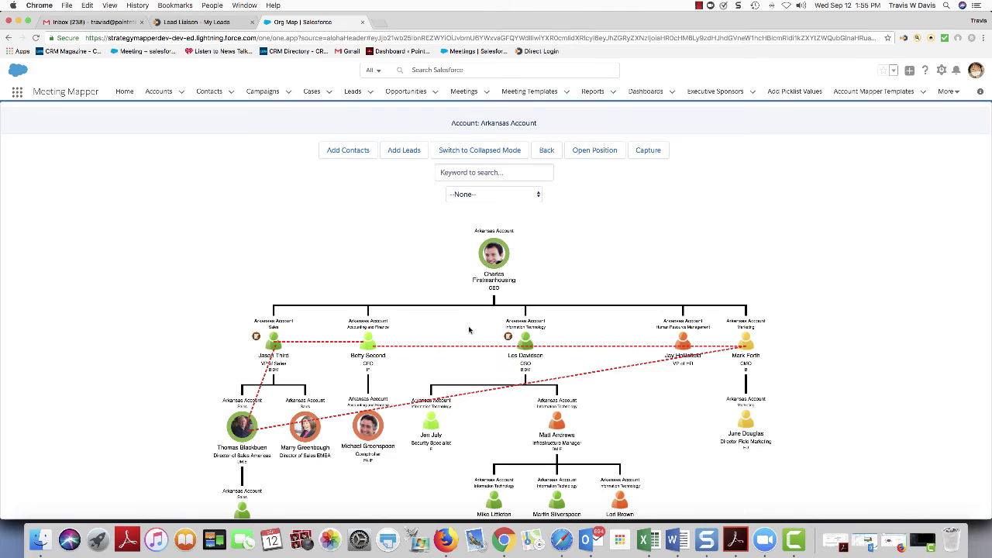
pyautogui.moveTo(470, 396)
pyautogui.click(558, 422)
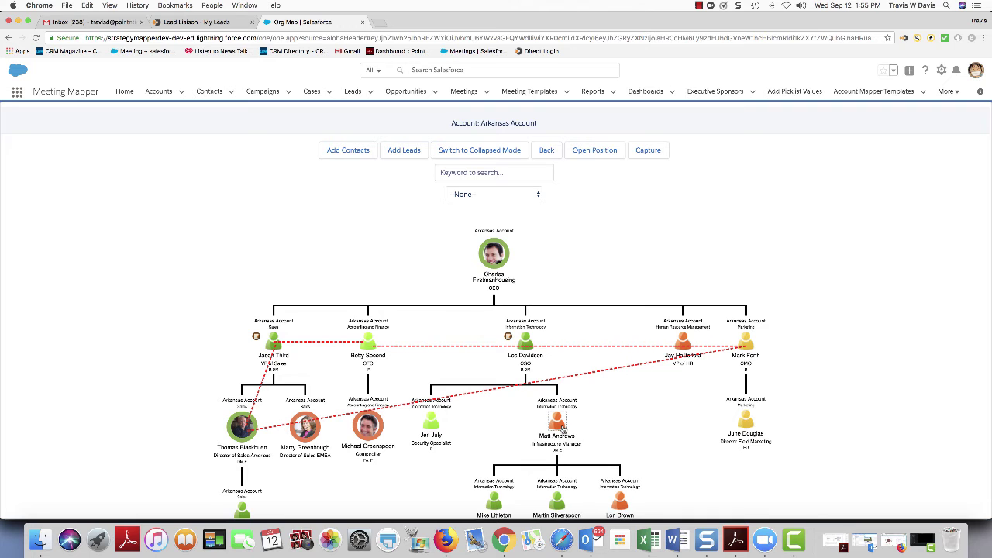
pyautogui.click(740, 425)
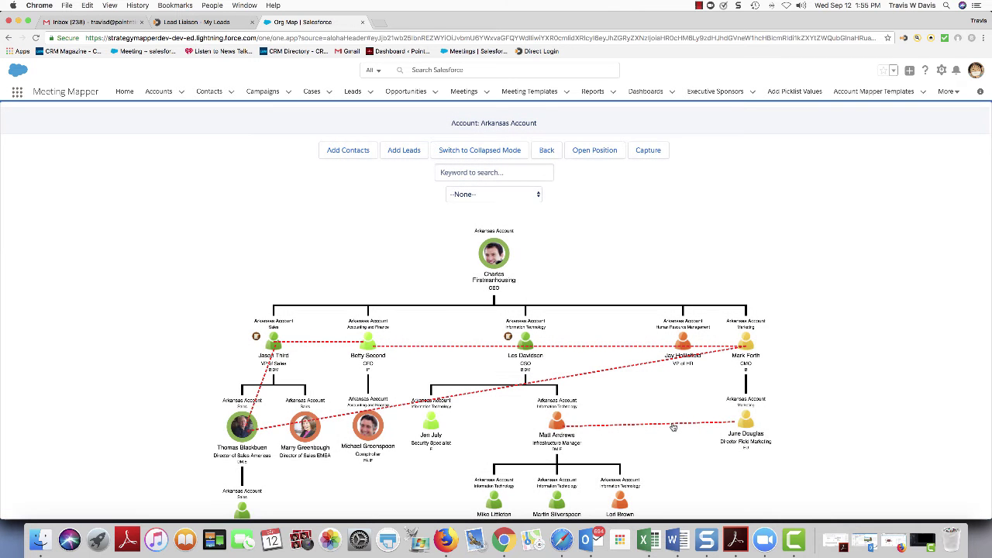
# Add the note "Here is my information." to the line between the Infrastructure Manager and Director Field Marketing, save it and display it on the map.
pyautogui.click(673, 427)
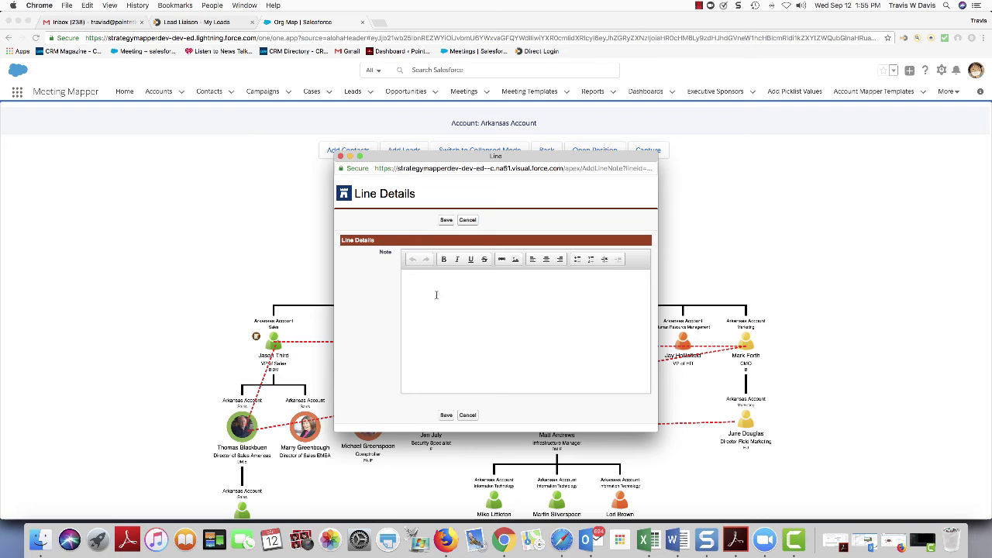
pyautogui.click(437, 295)
pyautogui.write('Here is my information.')
pyautogui.click(447, 221)
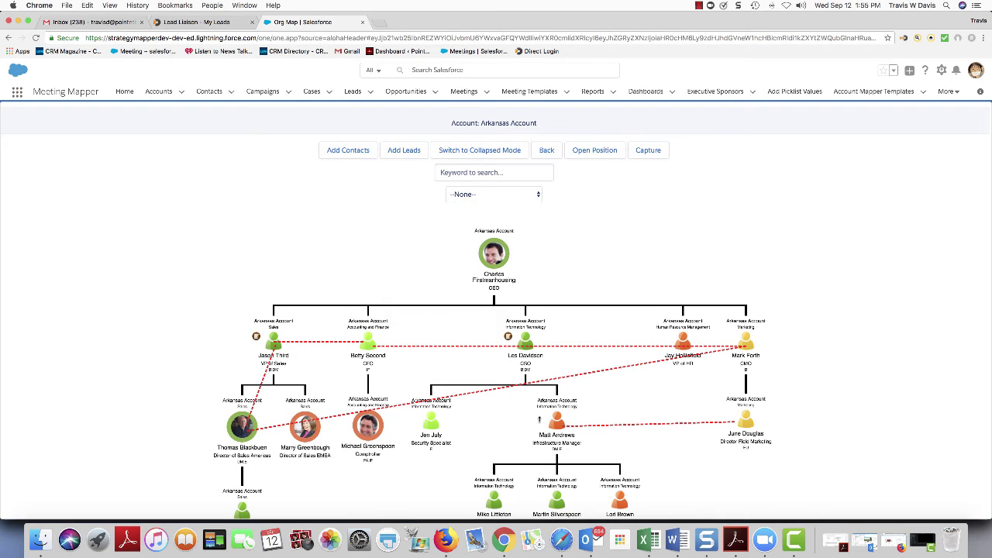
pyautogui.moveTo(626, 429)
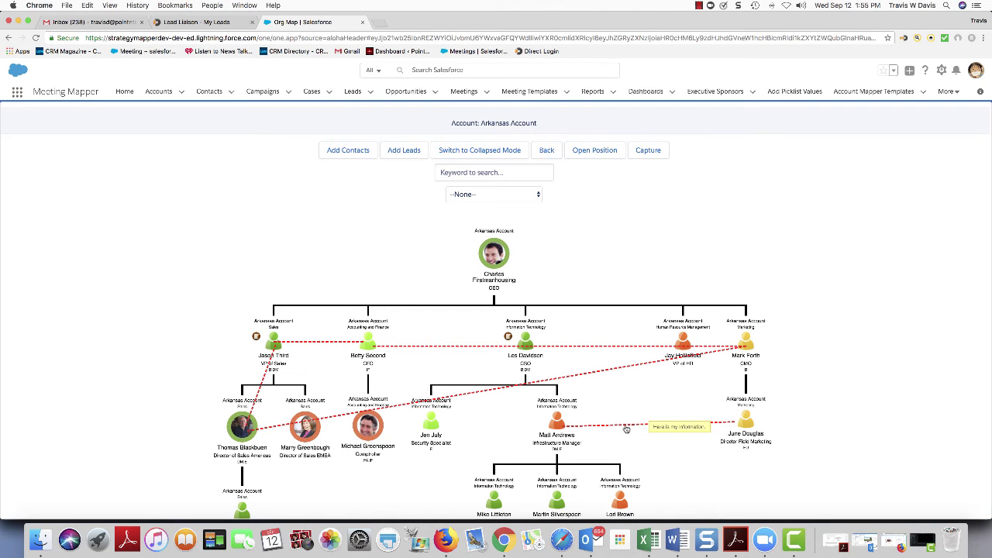
# Filter the org map to Information Technology and move the System Administrator II directly under the Infrastructure Manager.
pyautogui.click(512, 196)
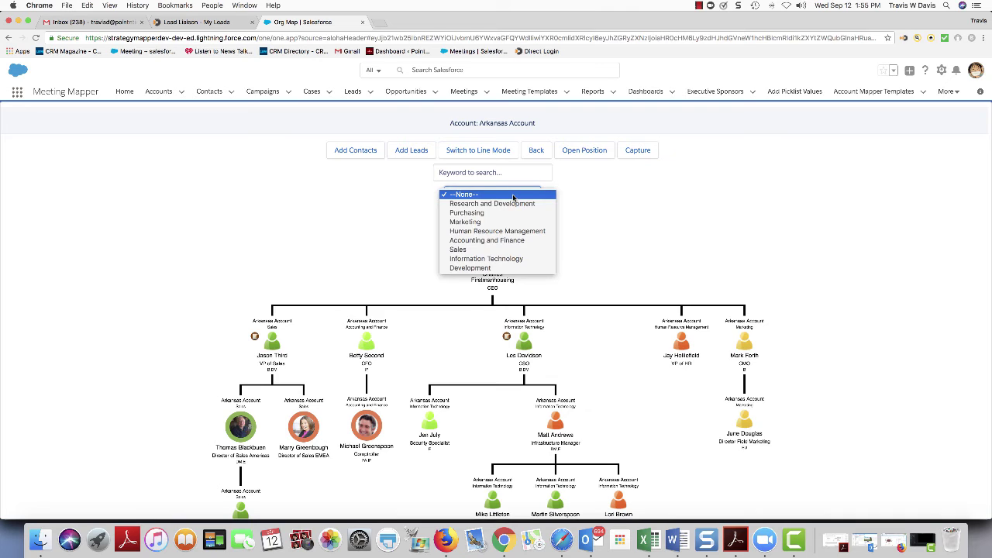
pyautogui.click(514, 259)
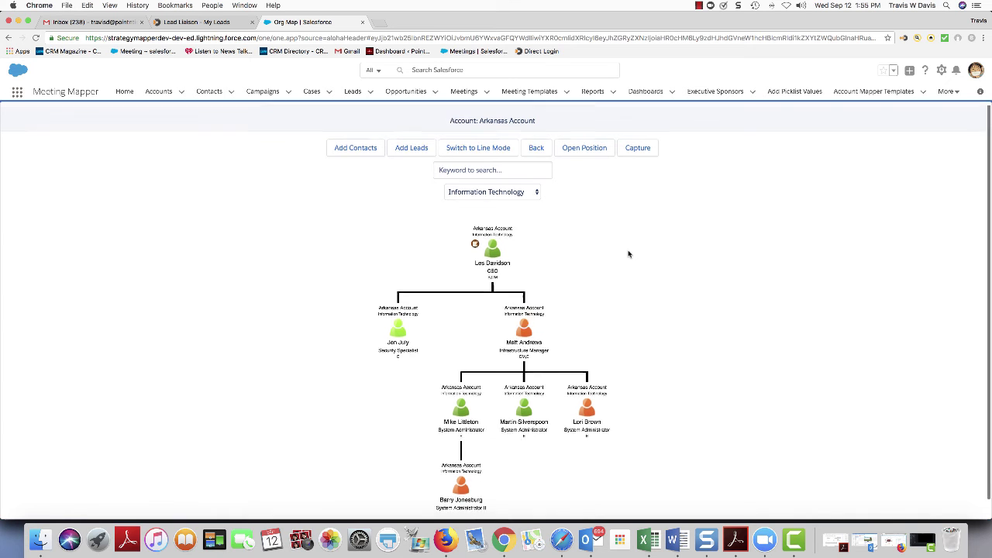
pyautogui.scroll(-1, 629, 254)
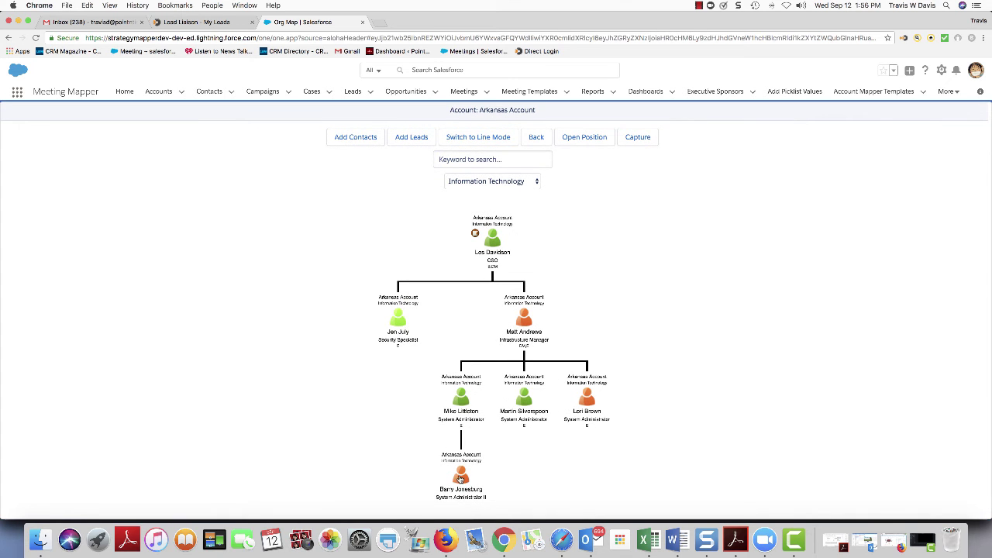
pyautogui.moveTo(463, 482); pyautogui.dragTo(529, 331)
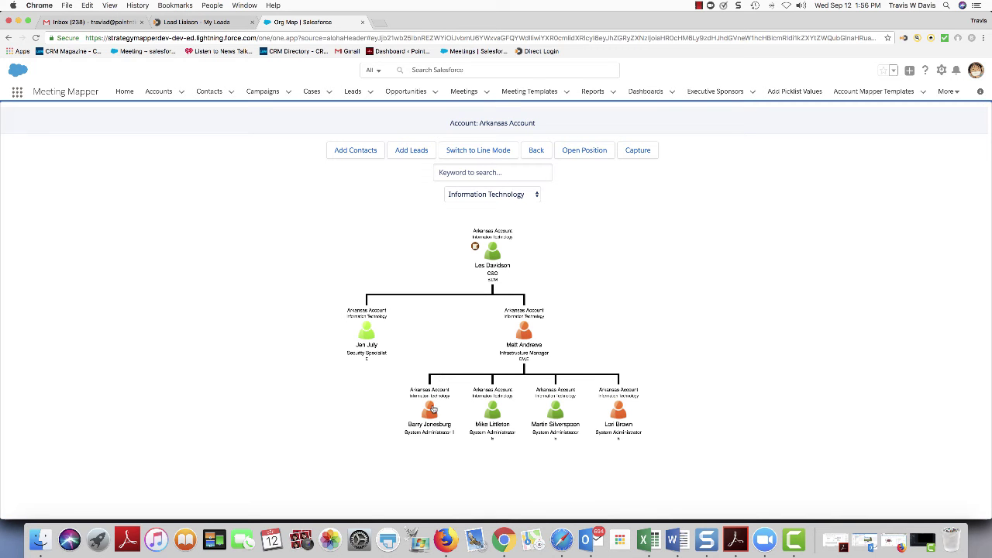
pyautogui.rightClick(430, 411)
pyautogui.click(428, 412)
# Clear the department filter and capture the complete org map as an image.
pyautogui.click(492, 194)
pyautogui.click(480, 131)
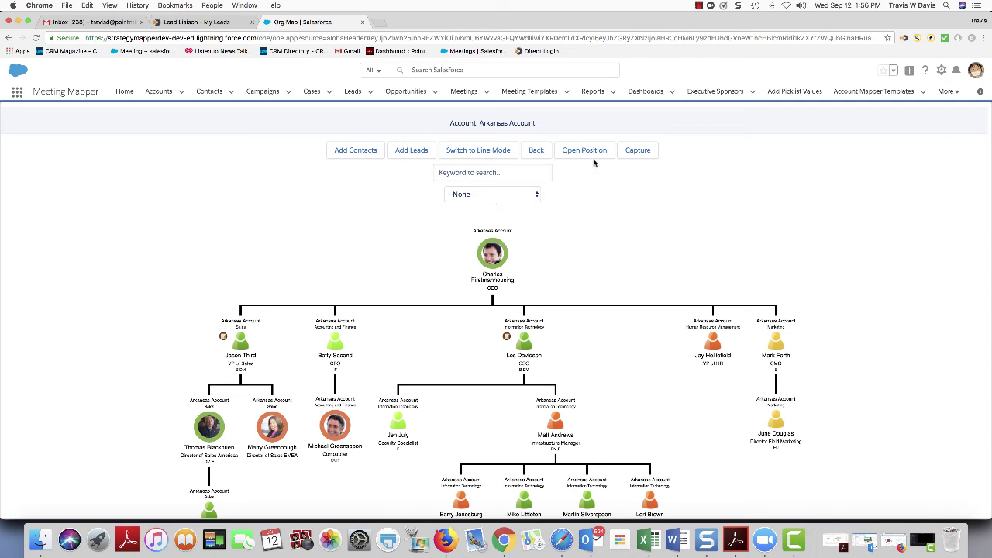
pyautogui.click(638, 151)
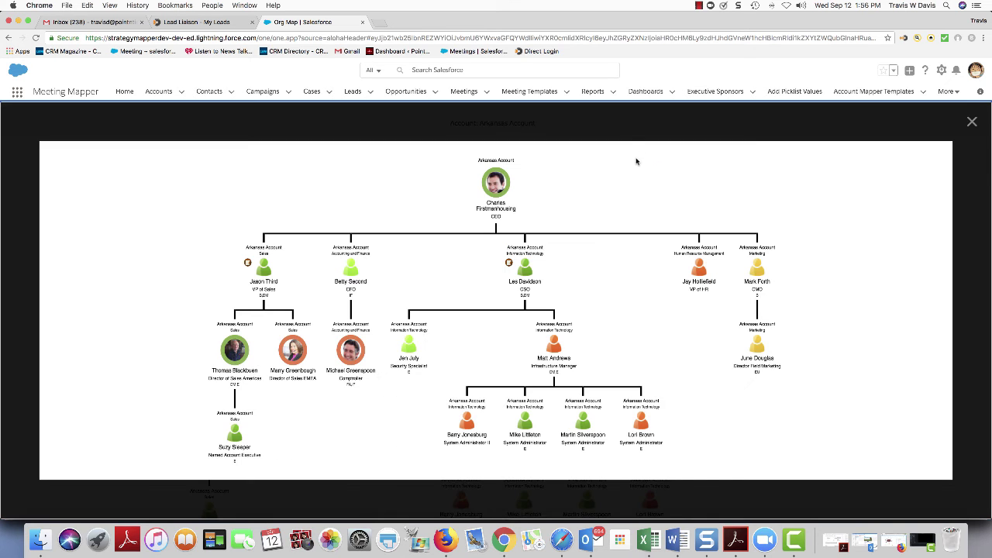
# Save the captured org map image to the Downloads folder in PNG format under the name download.
pyautogui.rightClick(811, 293)
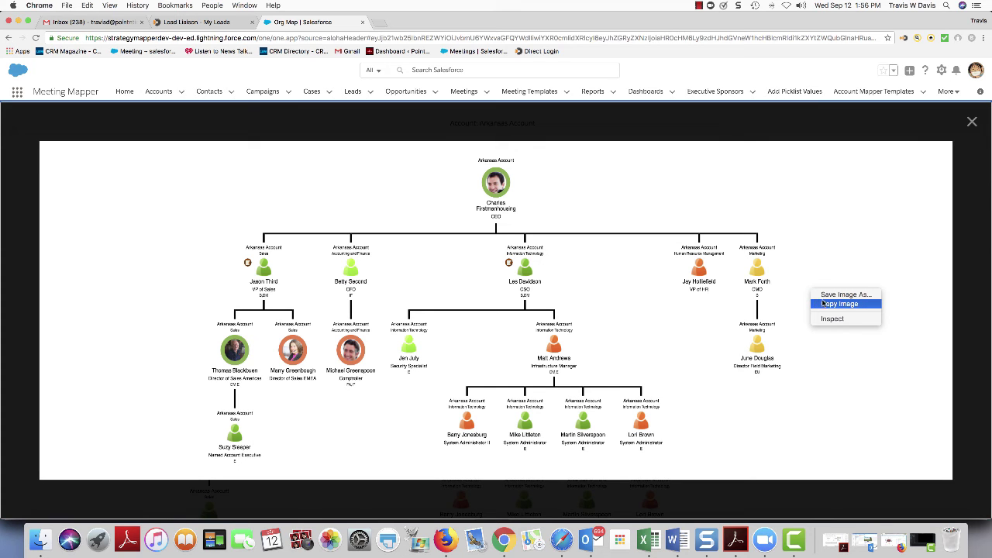
pyautogui.click(825, 297)
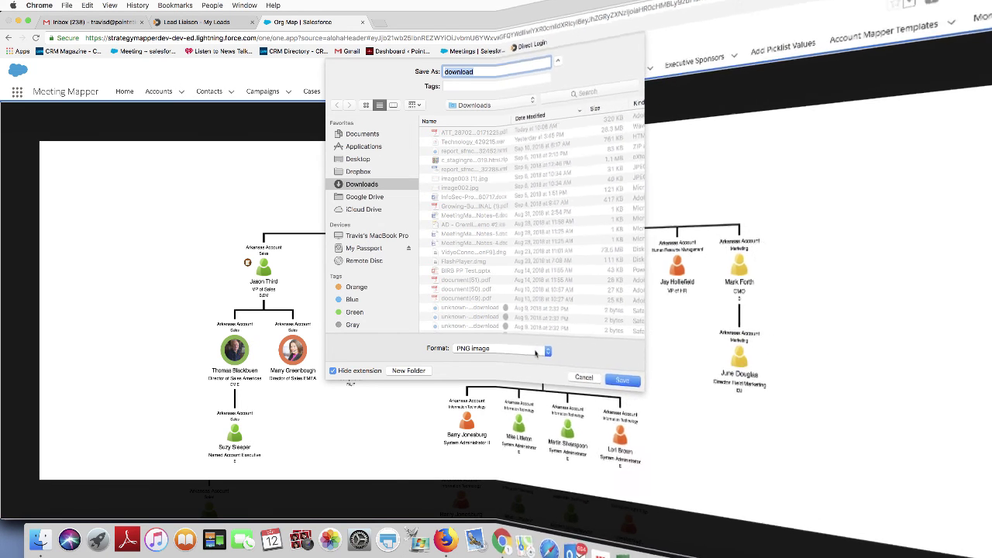
pyautogui.click(518, 351)
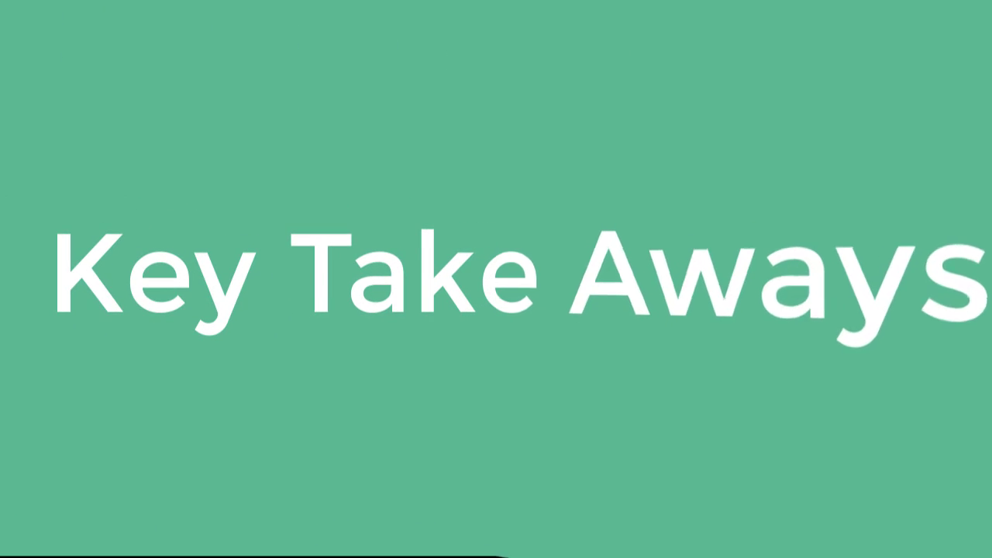